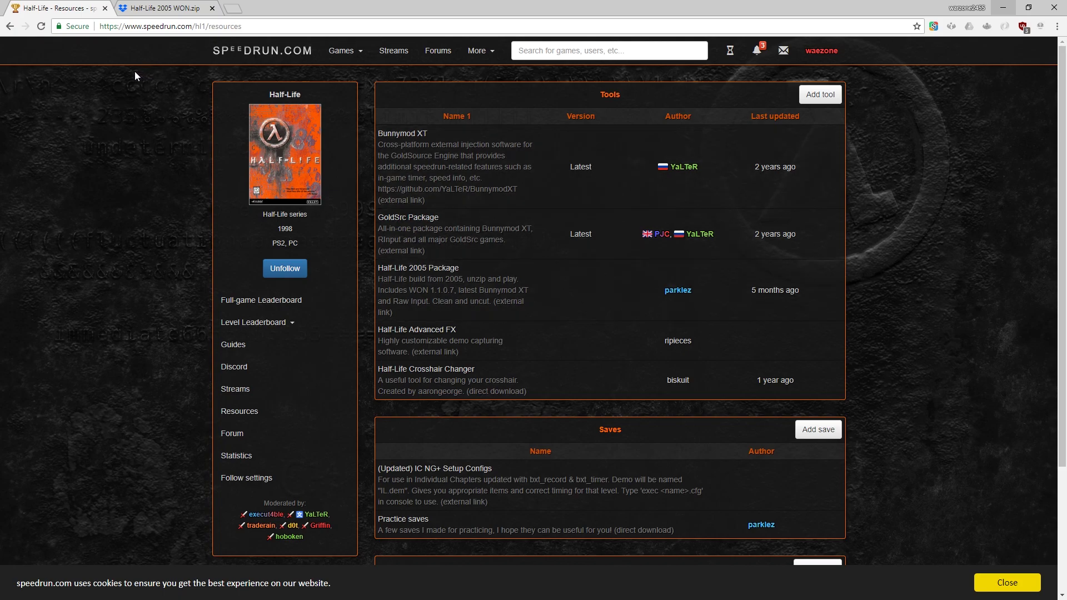
Bring up the Dropbox listing of Half-Life 2005 WON.zip and its download options.
click(116, 26)
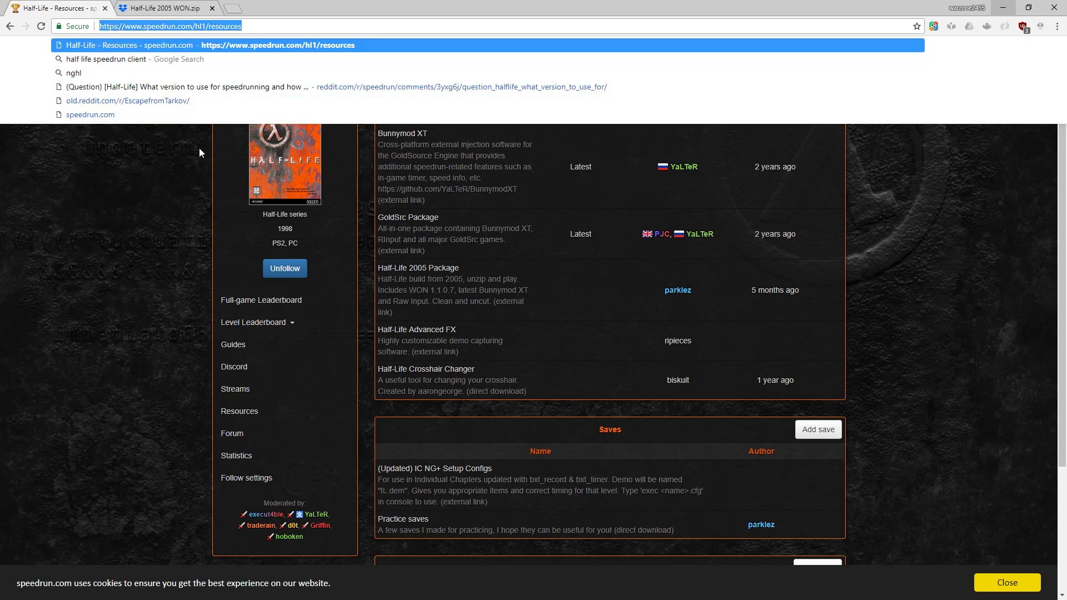
click(129, 38)
click(136, 28)
click(99, 252)
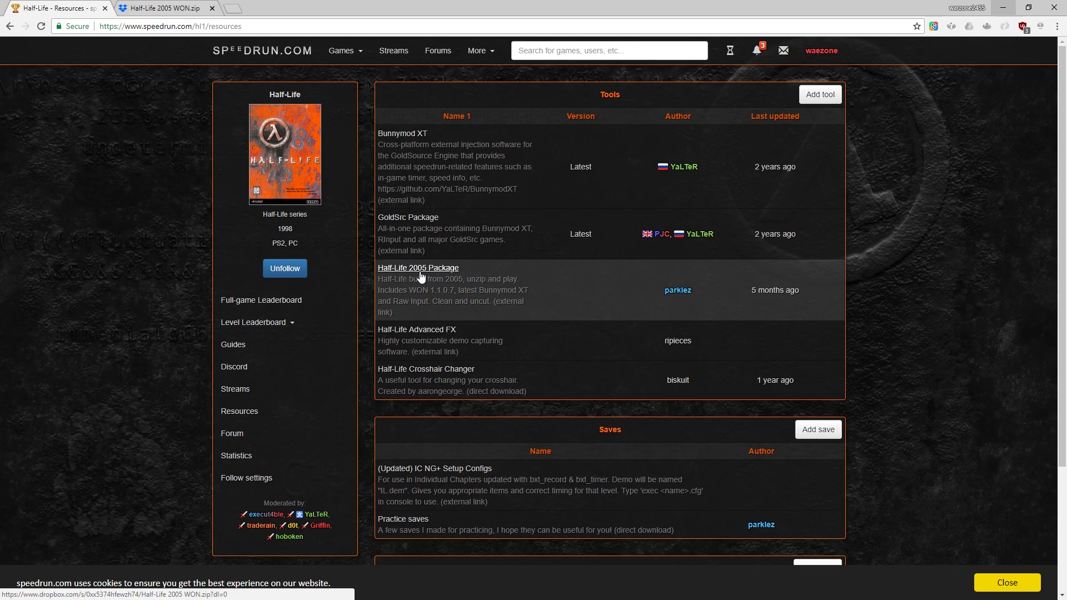
click(140, 9)
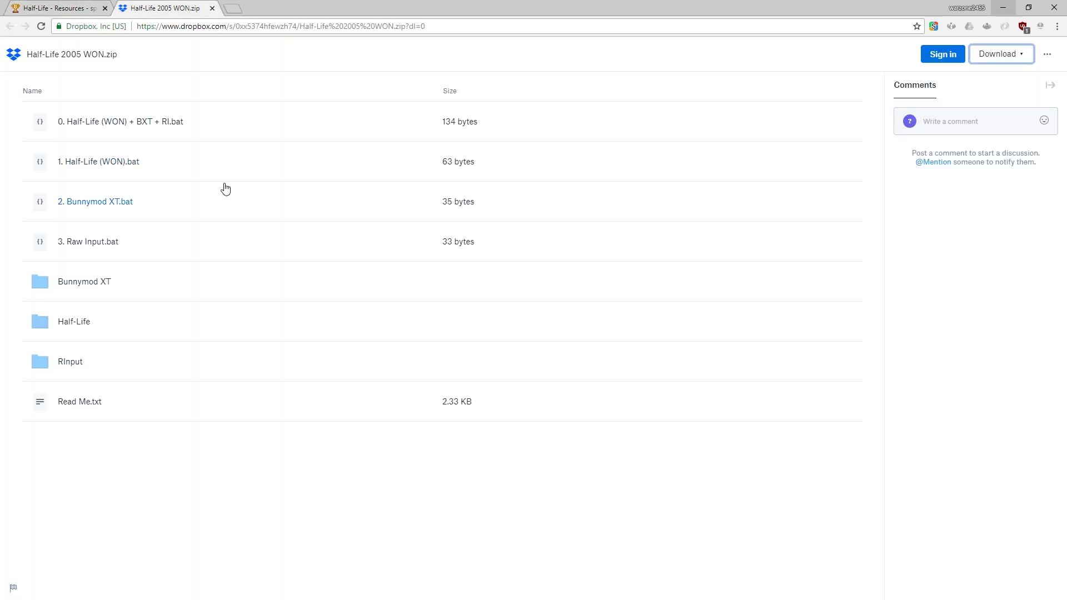
click(991, 55)
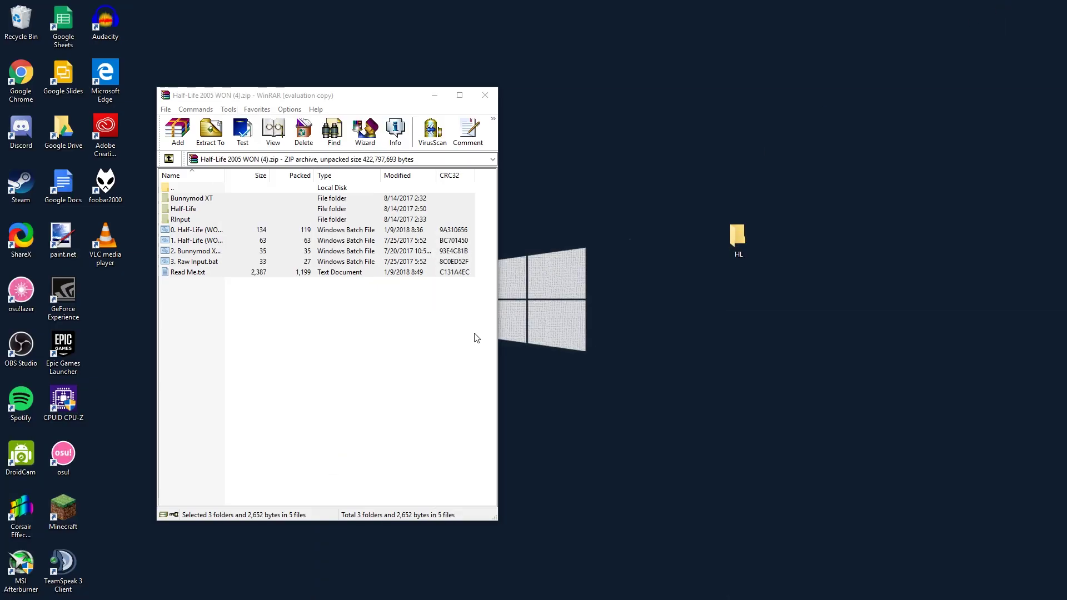
Open the desktop HL folder and launch the game with 1. Half-Life (WON).bat.
drag(239, 311, 243, 366)
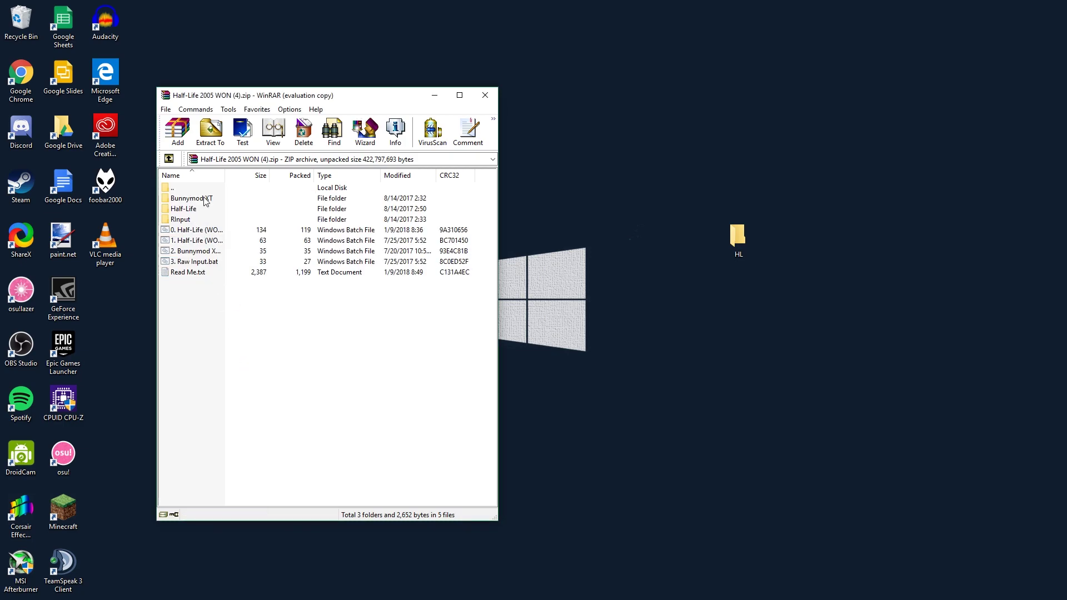
double_click(742, 233)
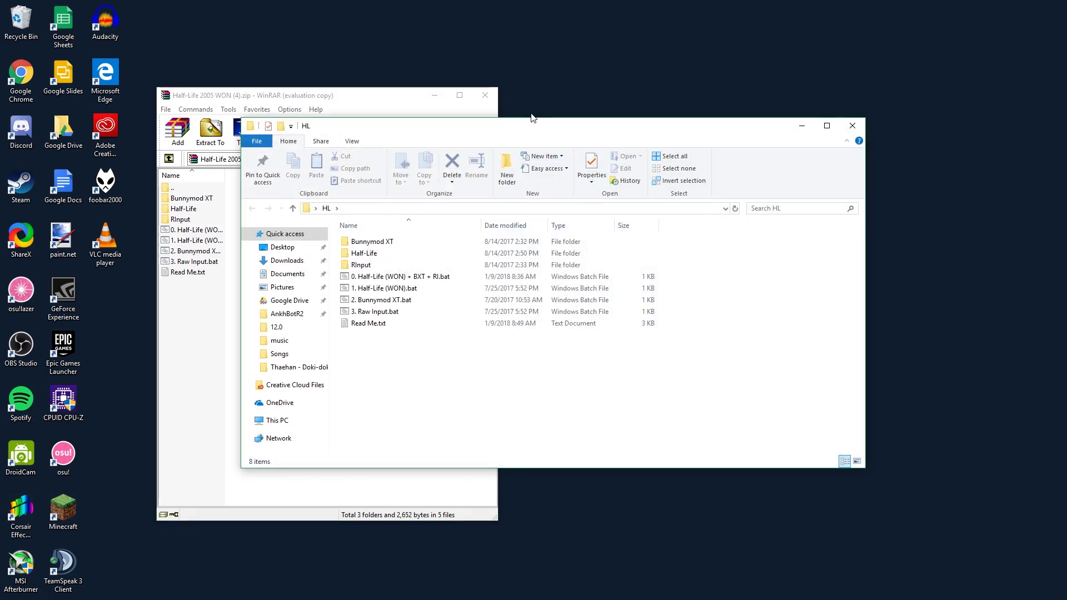
drag(553, 127, 540, 82)
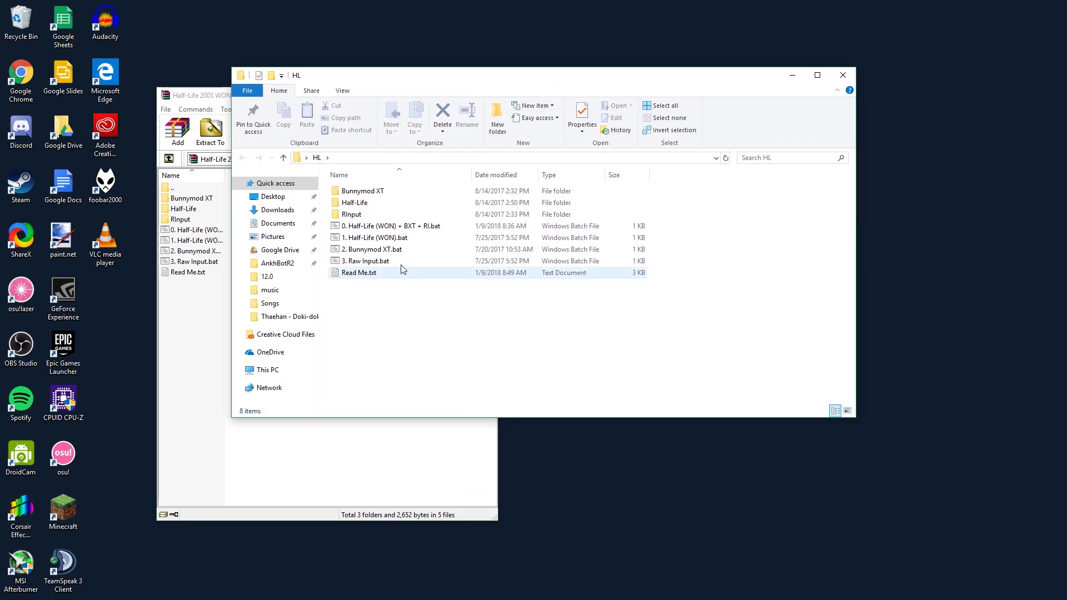
click(387, 240)
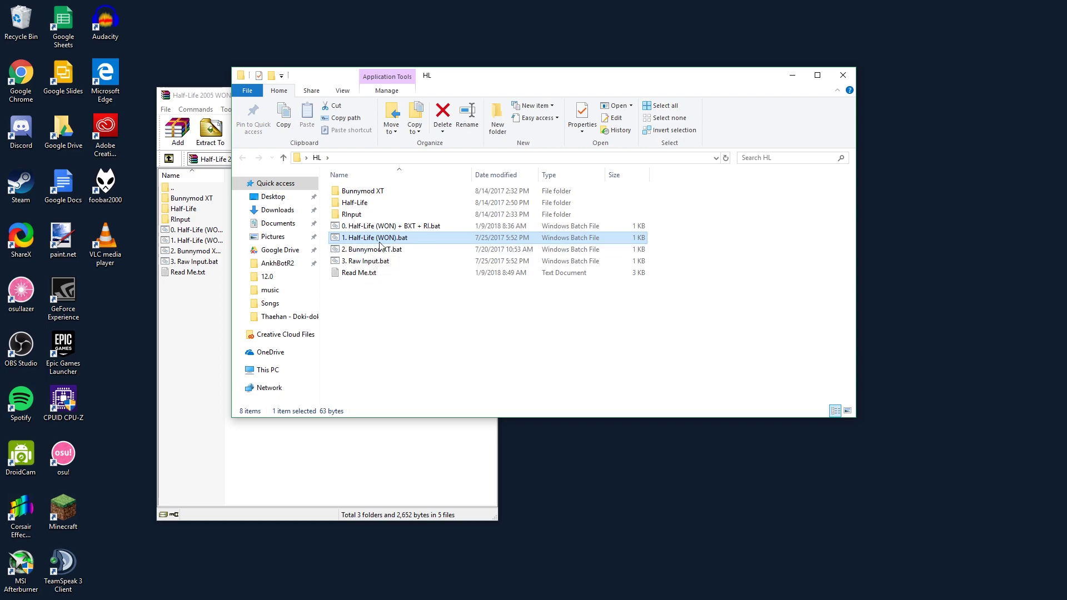
click(366, 228)
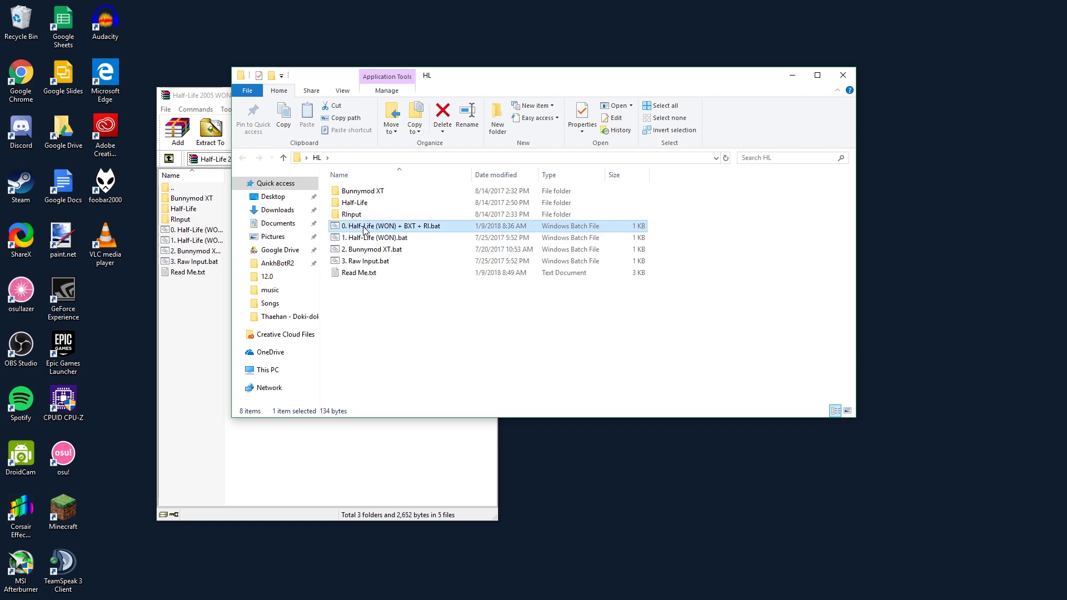
click(417, 238)
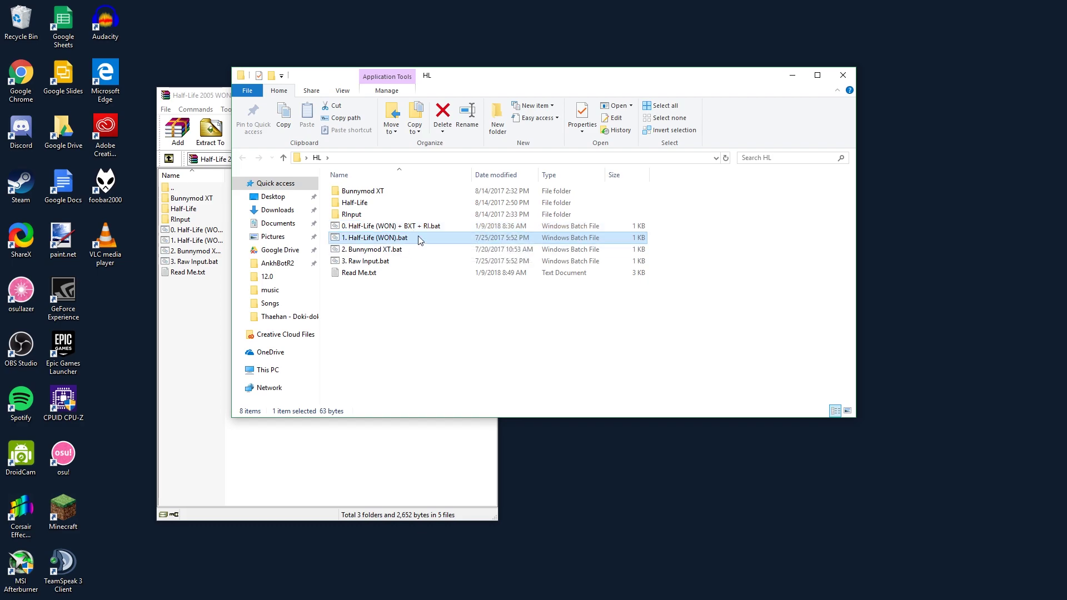
double_click(381, 239)
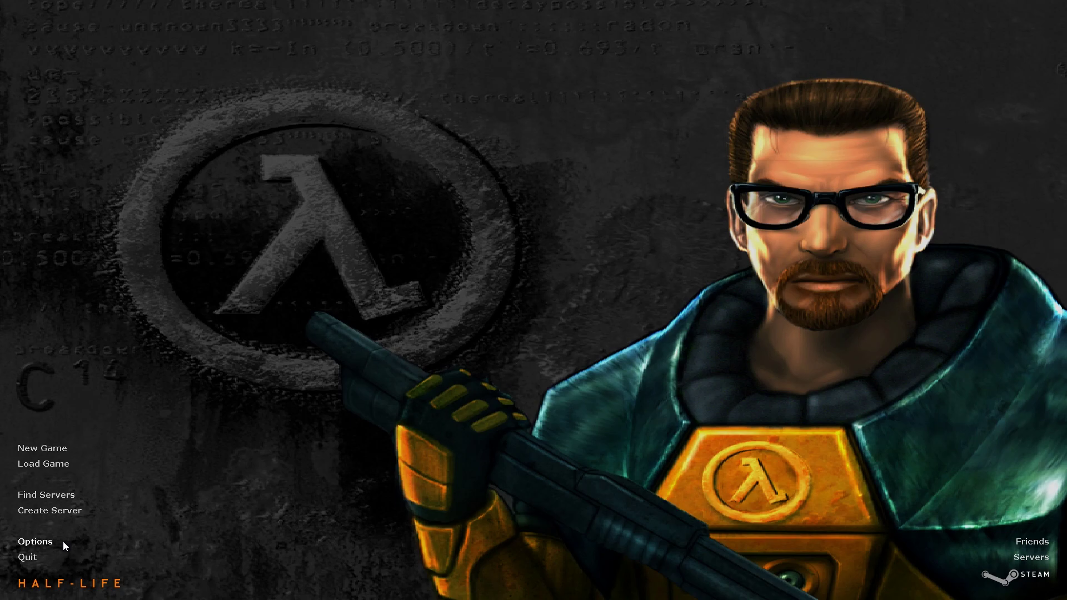
Lower the MP3 volume in the Audio options and apply it.
click(36, 542)
click(480, 214)
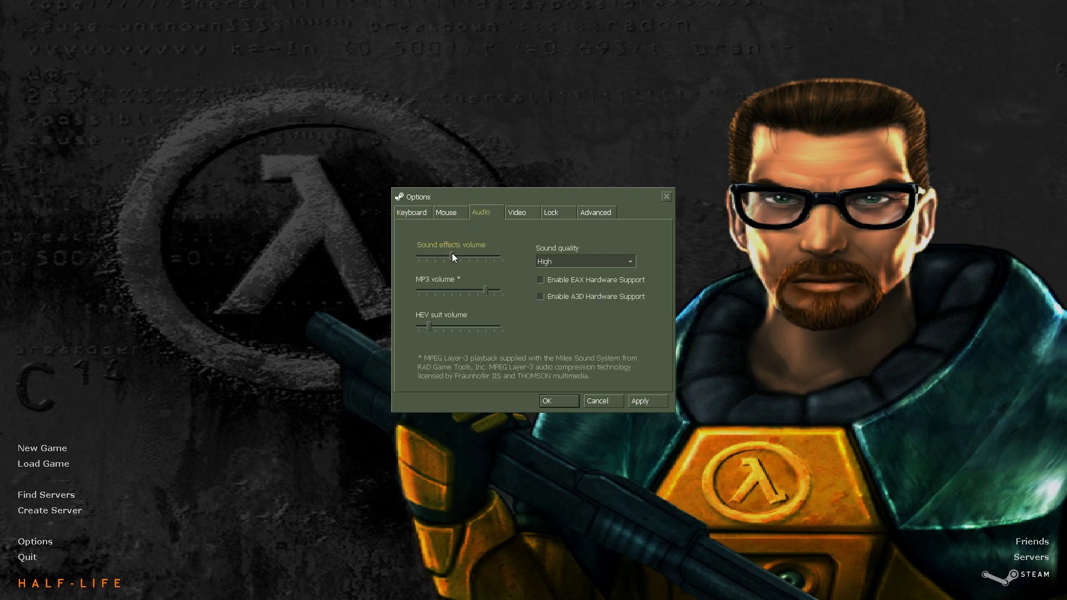
drag(485, 296, 439, 296)
click(641, 399)
Bring up the Video settings showing OpenGL, 1920 x 1080 and Widescreen.
click(590, 217)
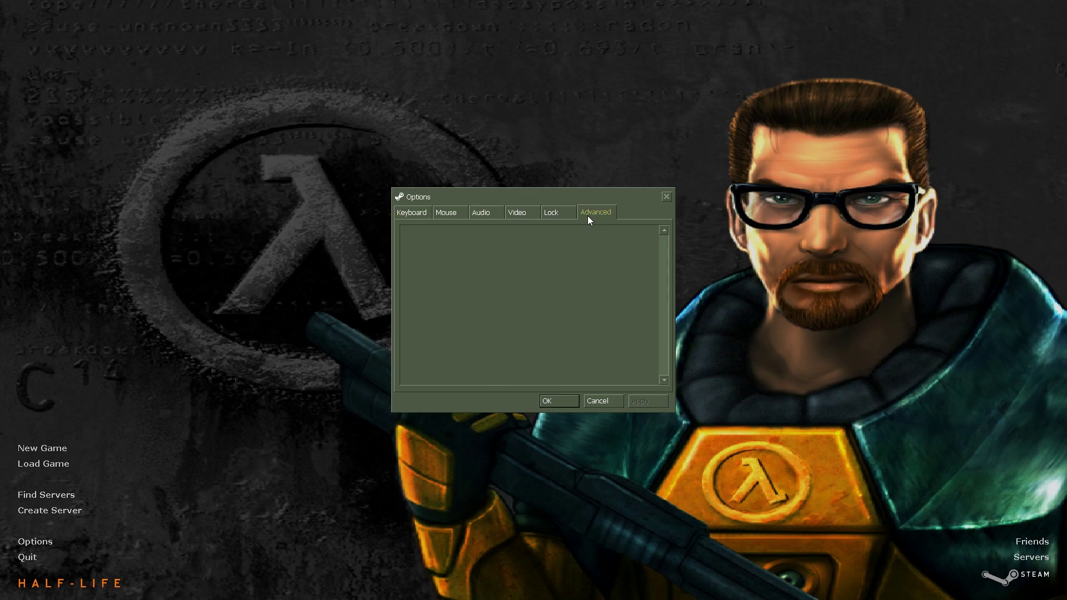
click(523, 213)
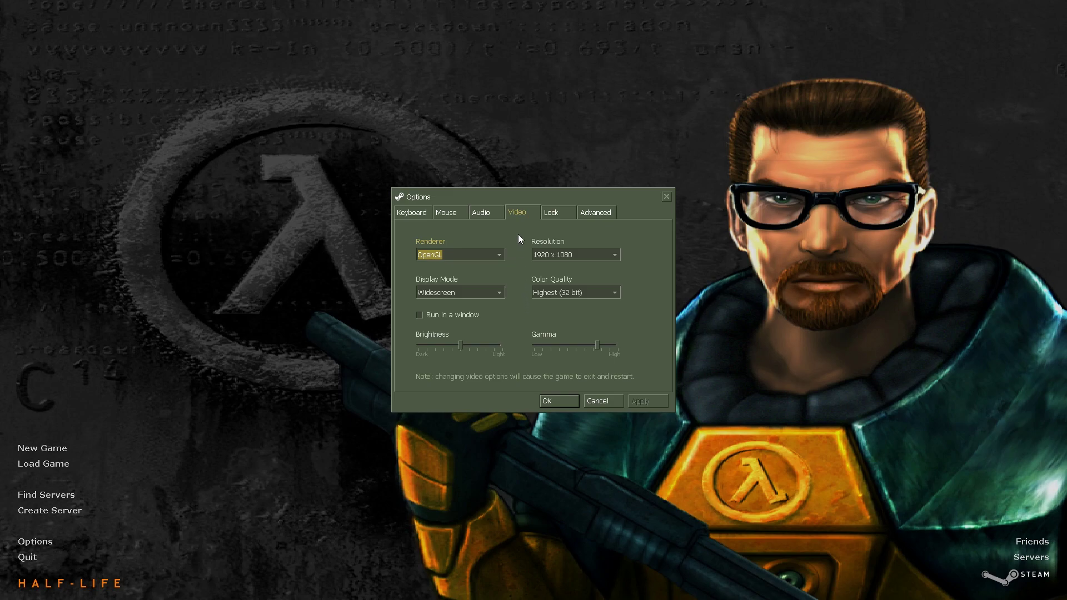
mouse_move(517, 195)
mouse_down()
mouse_move(525, 185)
mouse_move(516, 185)
mouse_up()
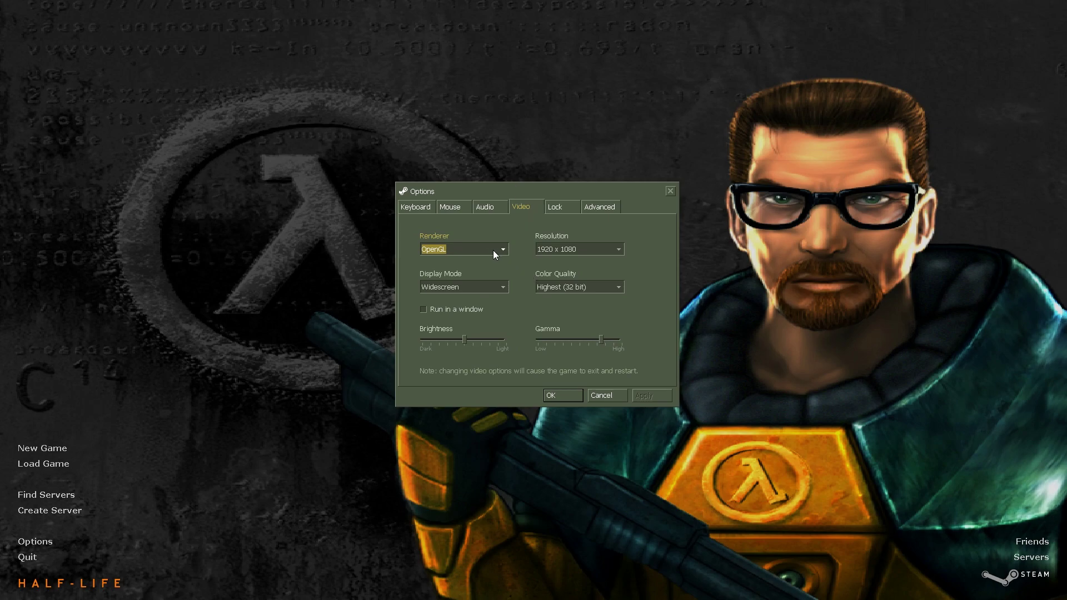
Bind Jump to MWHEELDOWN and Duck to MWHEELUP in the keyboard bindings list.
click(459, 207)
click(416, 207)
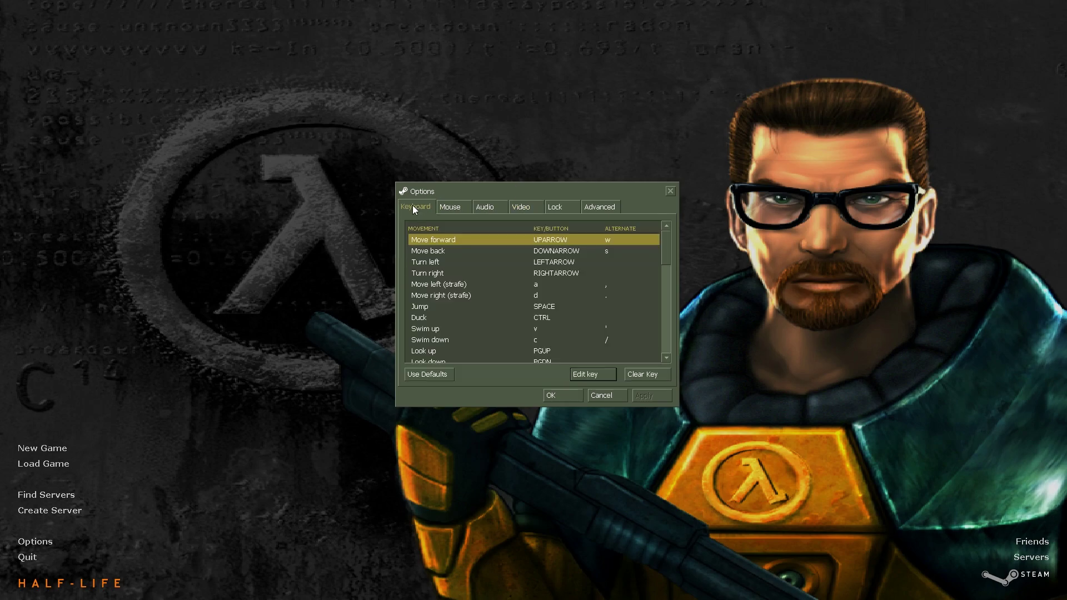
scroll(578, 295, down, 10)
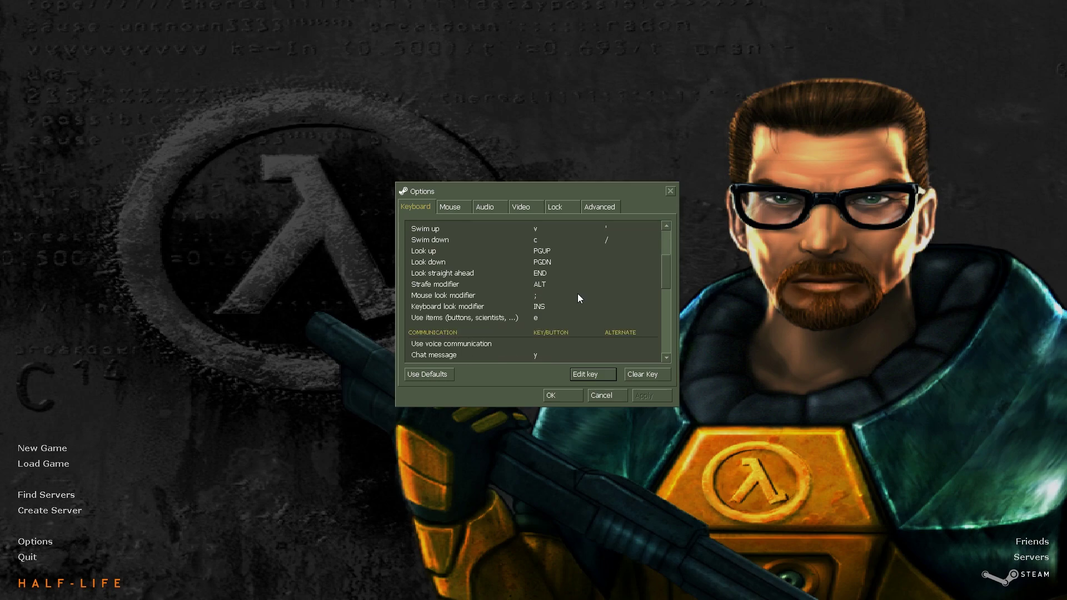
scroll(578, 295, up, 10)
scroll(582, 311, up, 1)
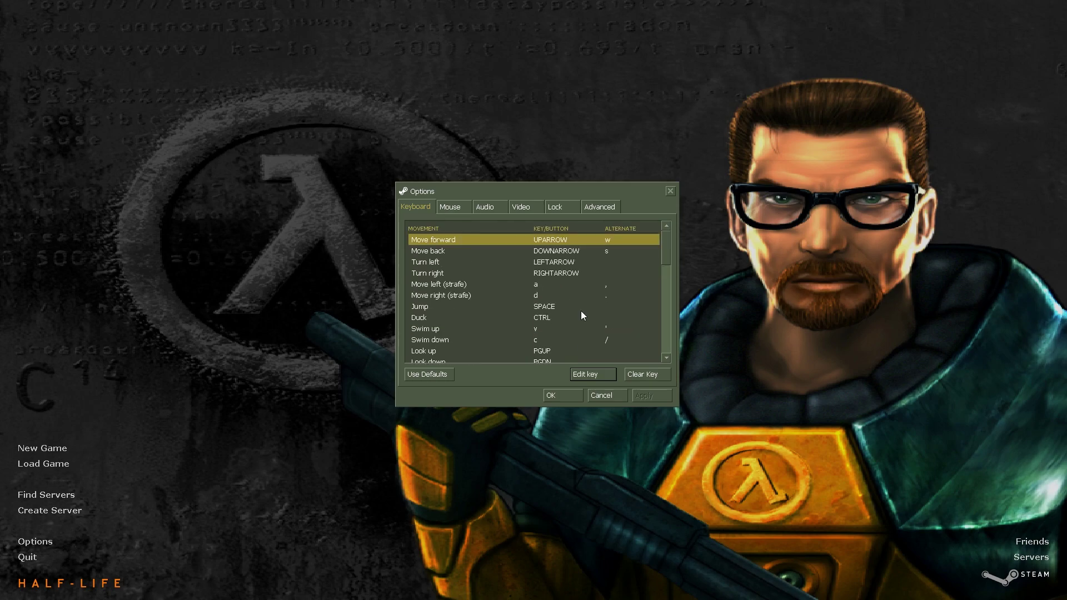
double_click(550, 308)
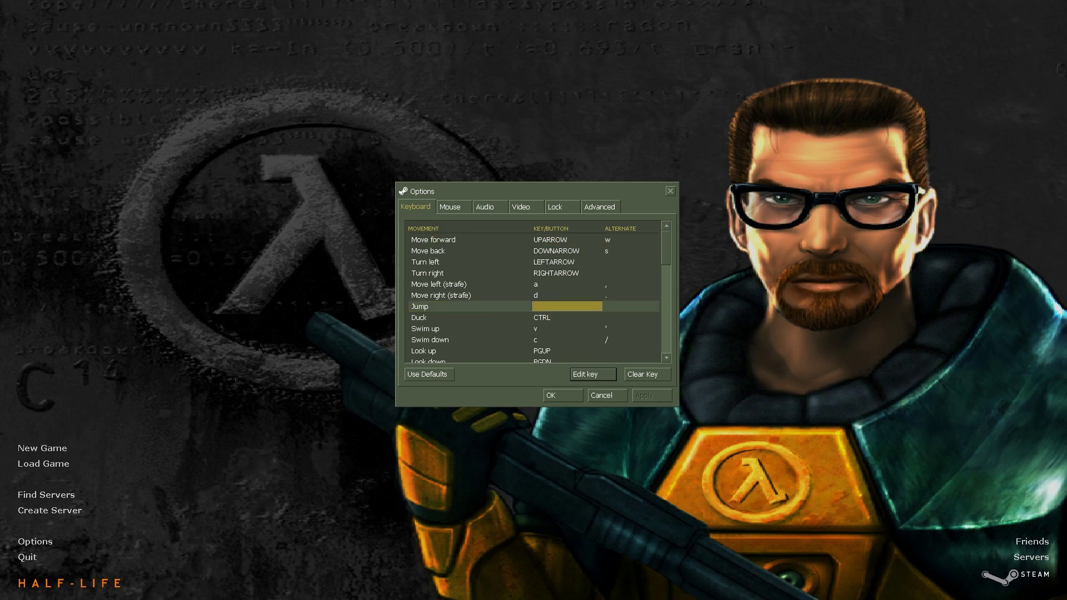
scroll(549, 308, down, 1)
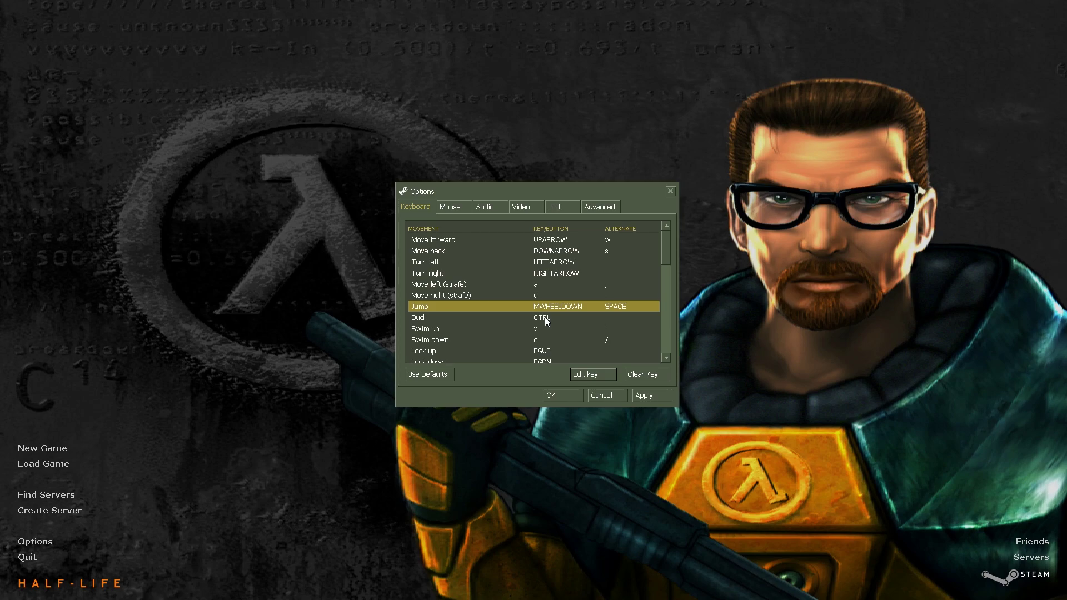
double_click(555, 317)
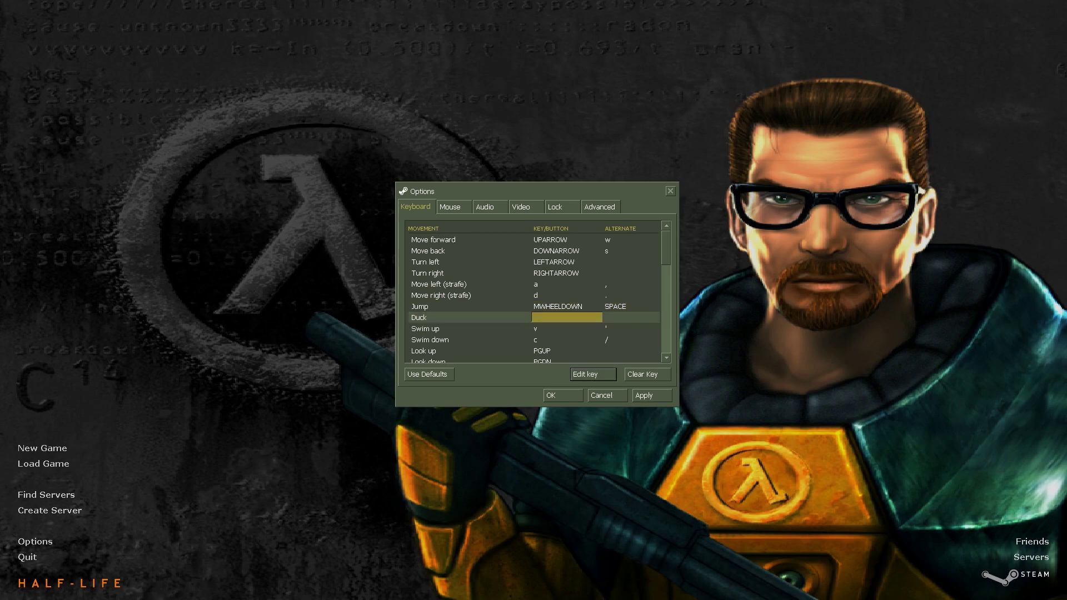
scroll(555, 317, up, 1)
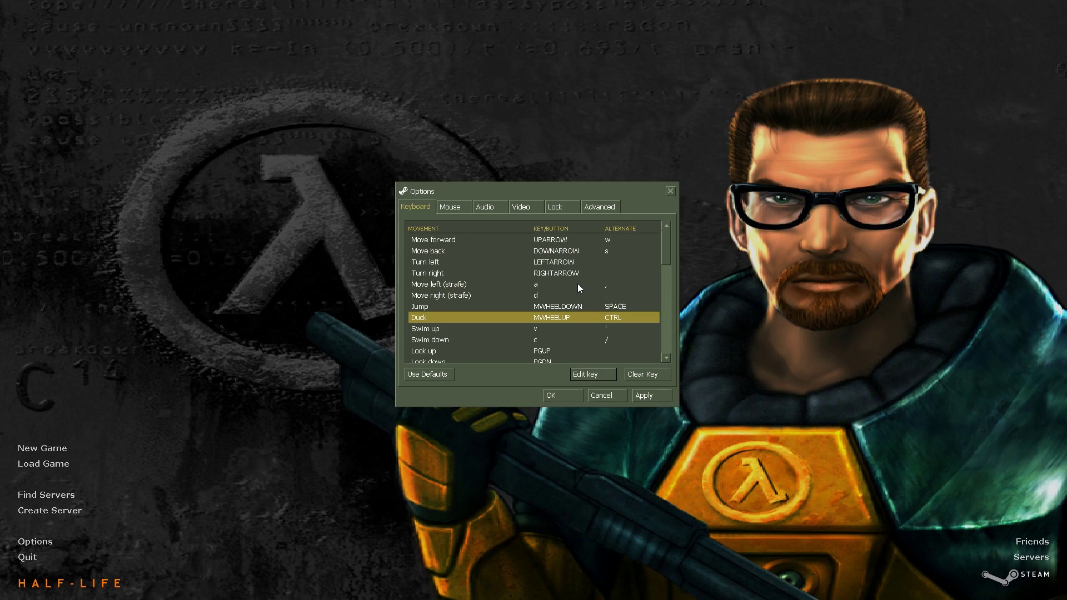
Rebind Quick save to C and Quick load to V, keeping F6 and F7.
scroll(578, 283, down, 10)
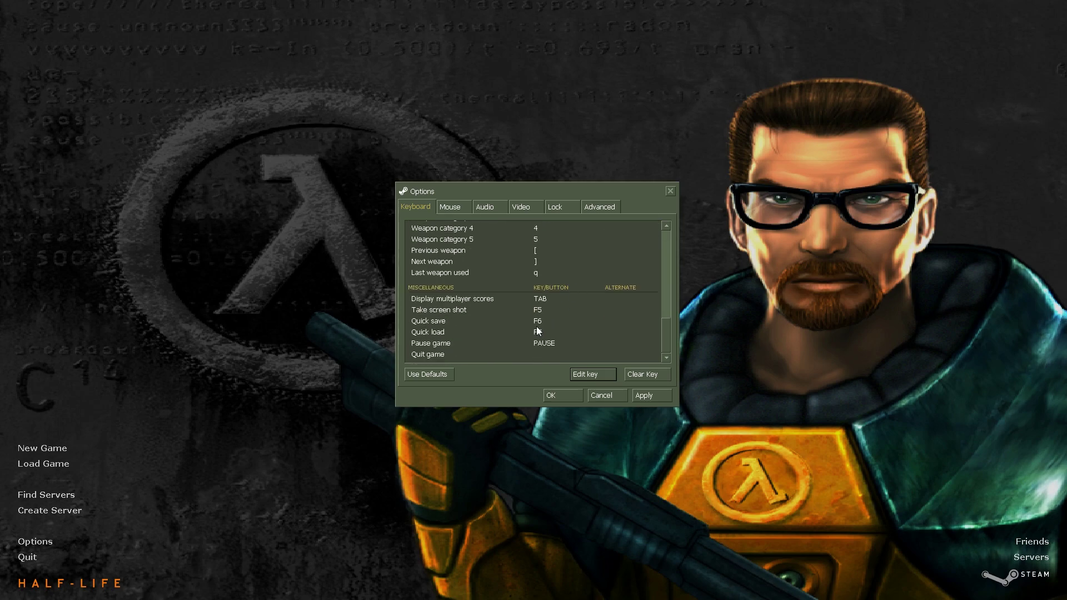
double_click(537, 322)
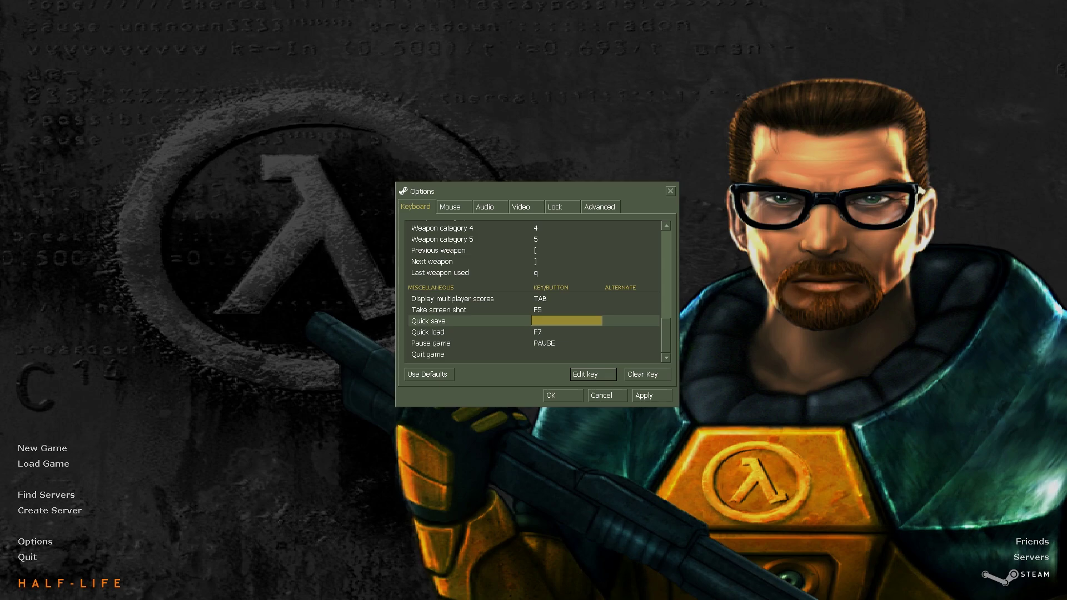
key(c)
double_click(538, 332)
key(v)
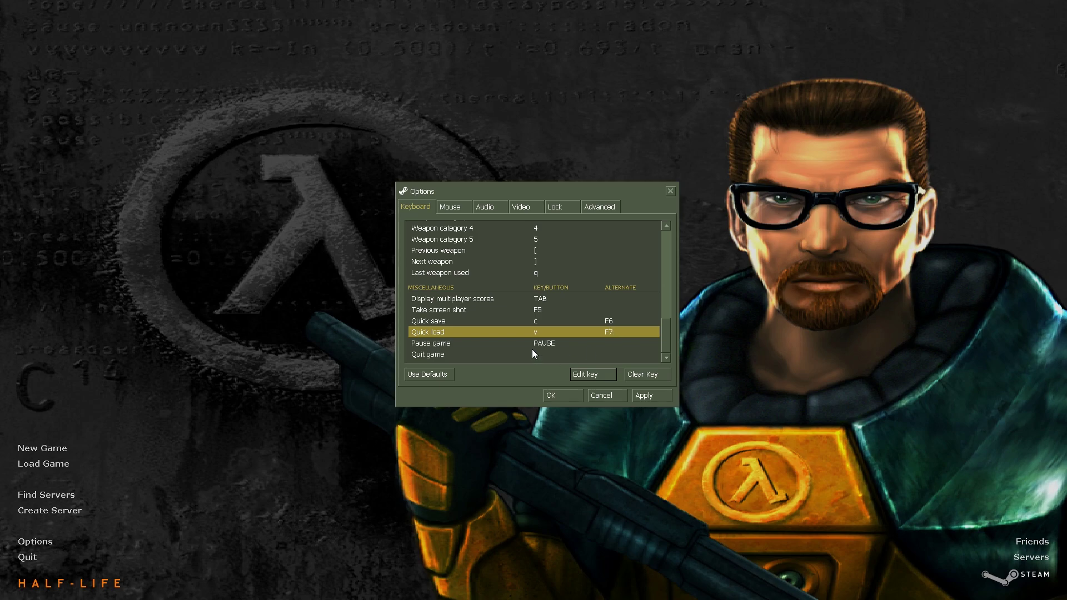
click(528, 320)
click(535, 334)
Close Options and load map c1a0 from the console, then bring the console back.
click(649, 398)
click(562, 398)
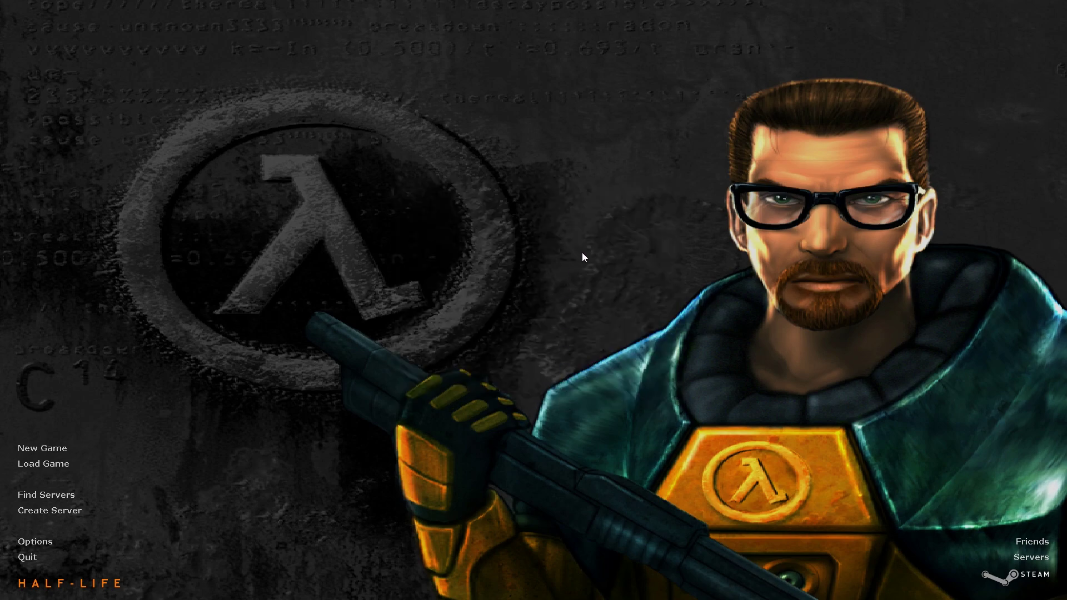
key(grave)
text(map )
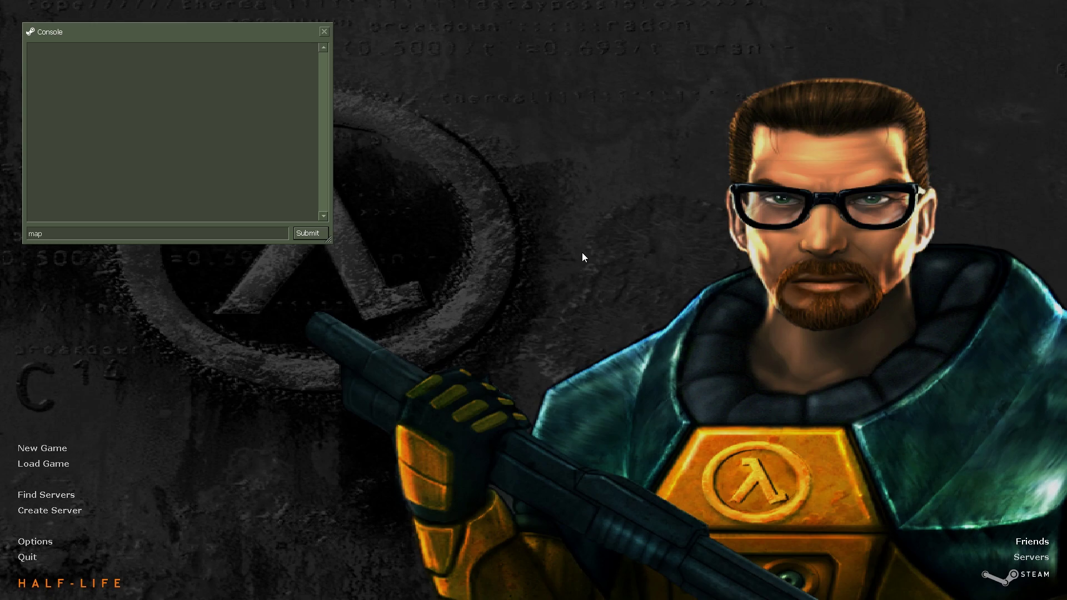
text(c1a0)
key(Return)
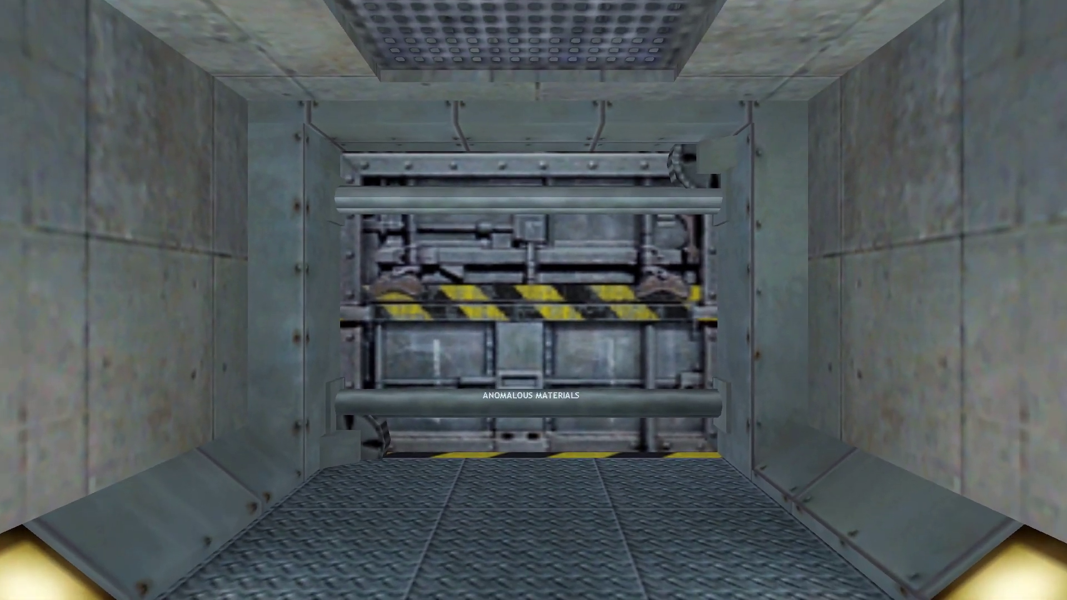
key(grave)
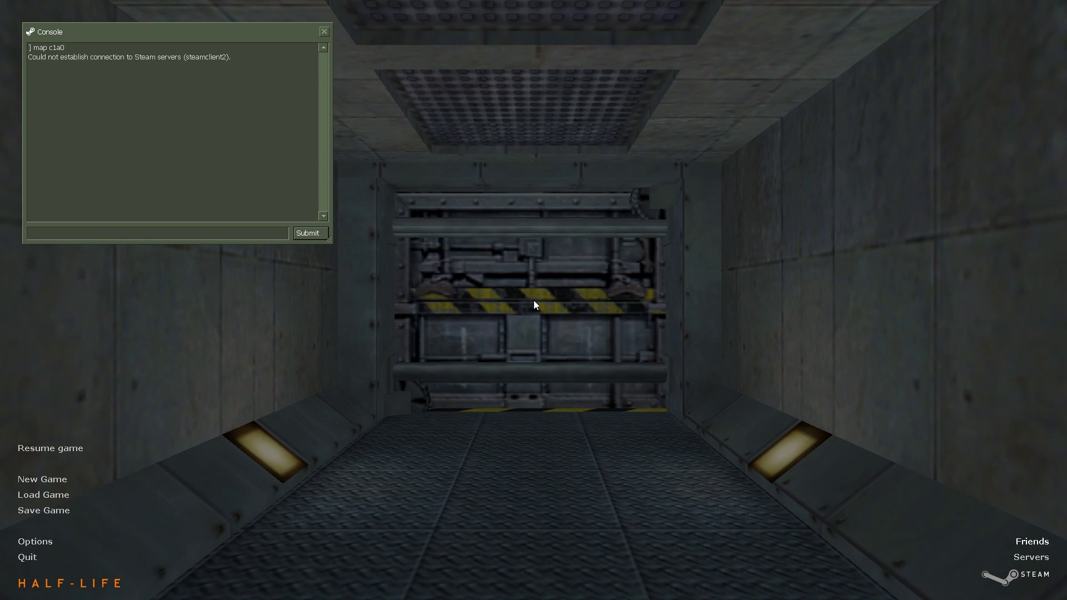
Set default_fov to 126 in the console using Tab autocomplete.
text(def)
key(Tab)
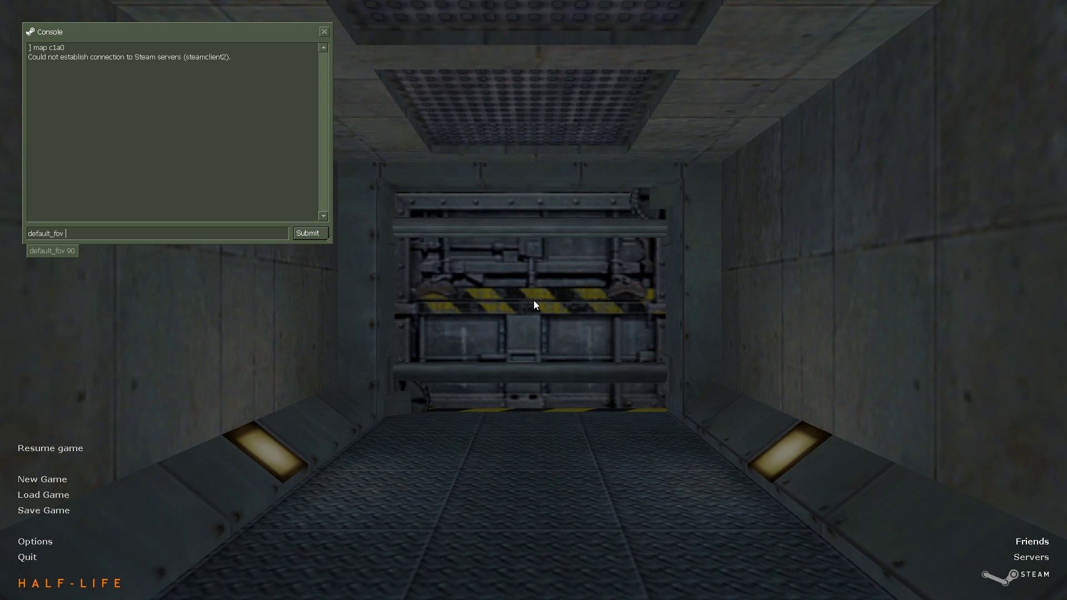
text(126)
key(Return)
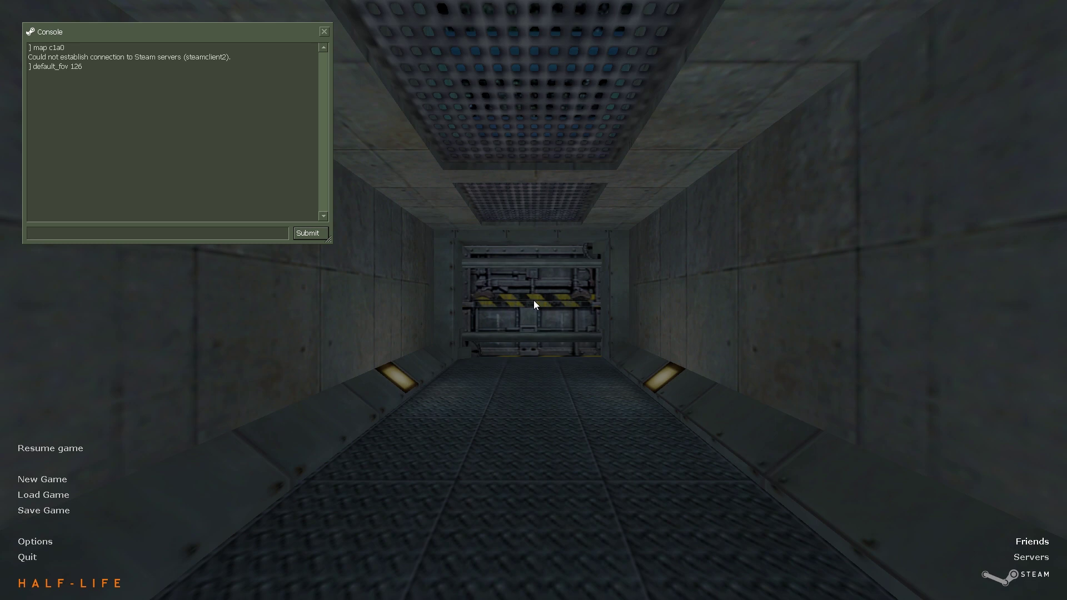
key(BackSpace)
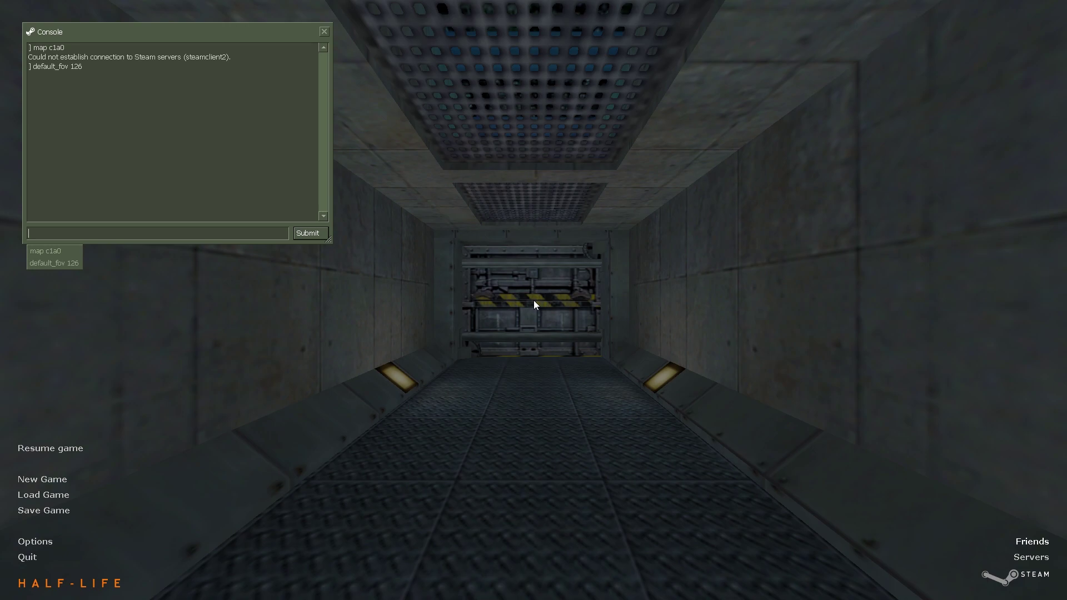
Enter room_off 1 and cl_bob 0 in the console.
text(ro)
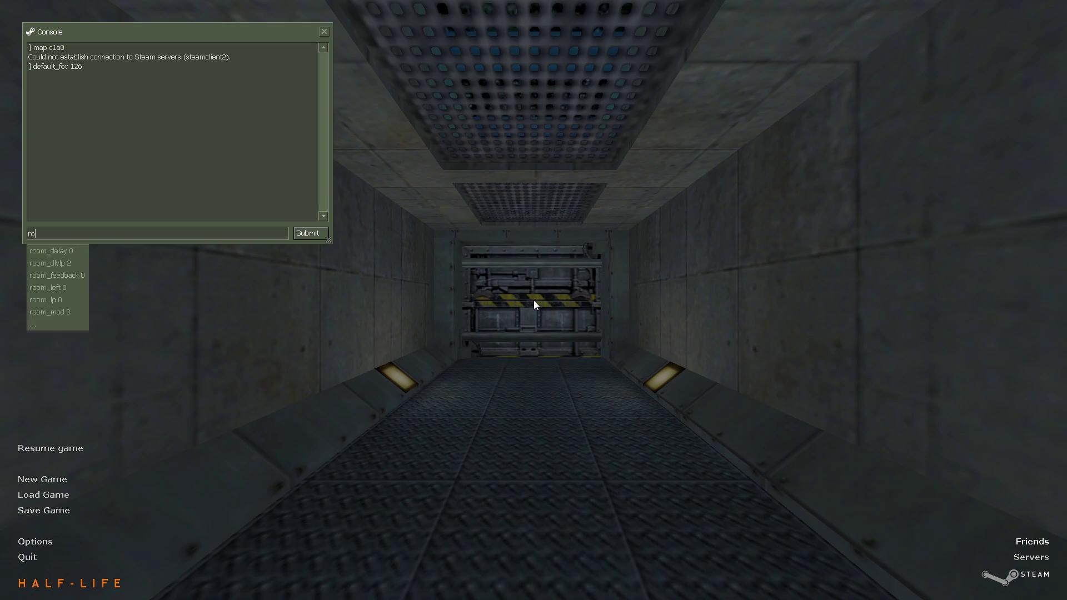
text(om_off 1)
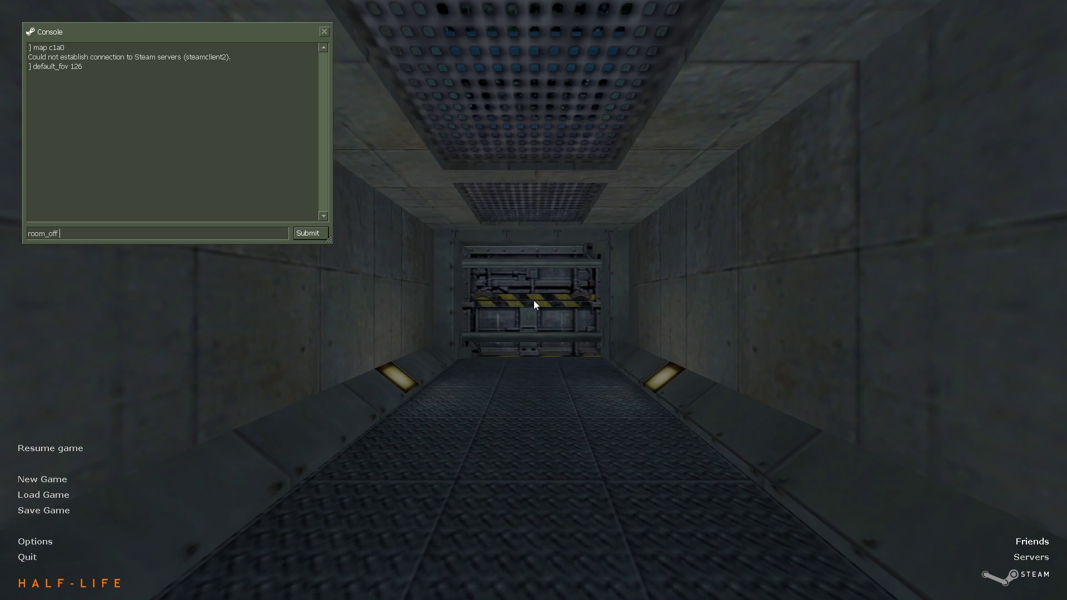
key(Return)
text(cl_bob 0)
key(Return)
Type gl_texturemode GL_NEAREST_MIPMAP_NEAREST on the console line.
text(gl_)
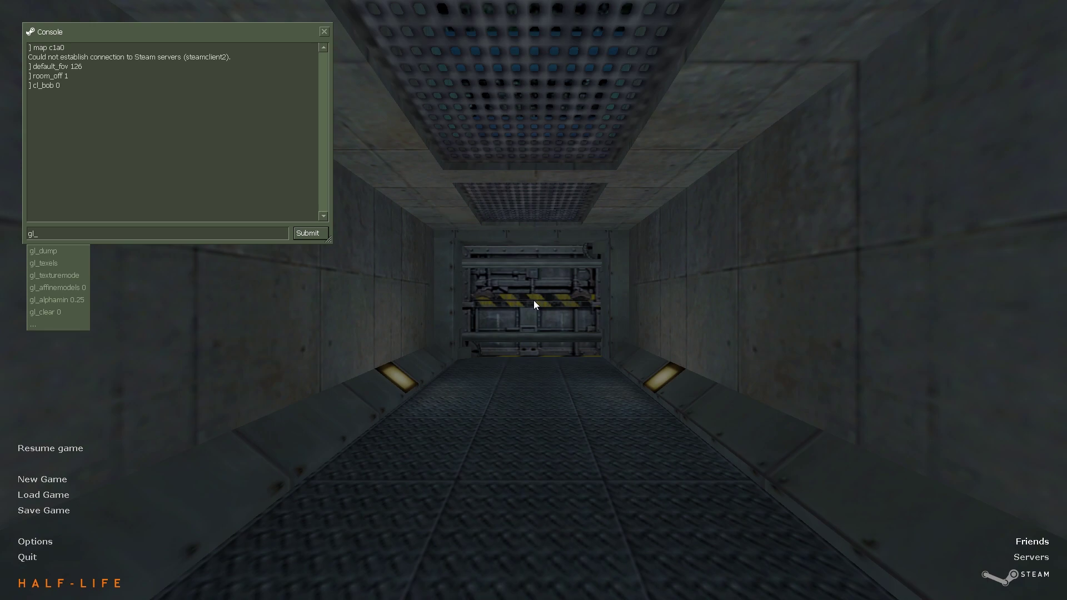
text(tex)
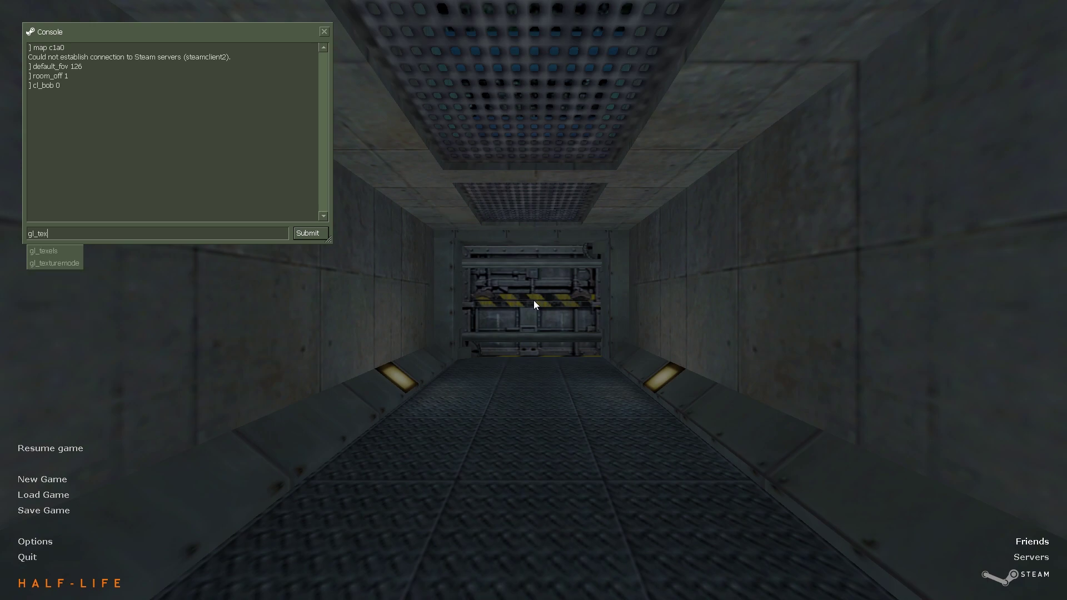
key(Tab)
key(Tab)
text(GL_)
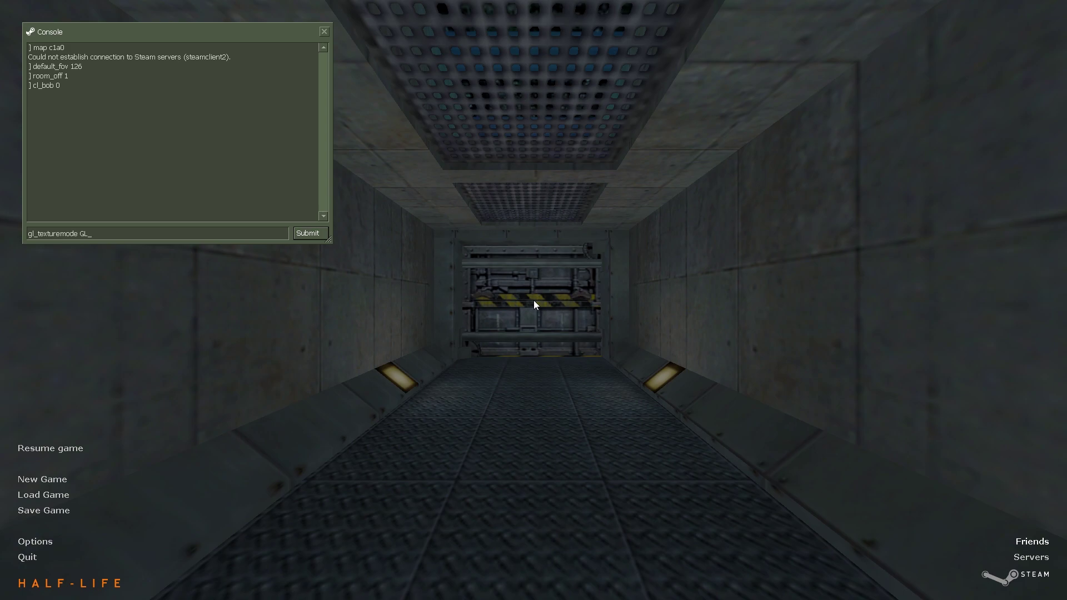
text(NEAREST_MIPMAP_NEAREST)
Apply nearest-neighbour texture filtering, view it in game, then enter a new mouse sensitivity.
key(Return)
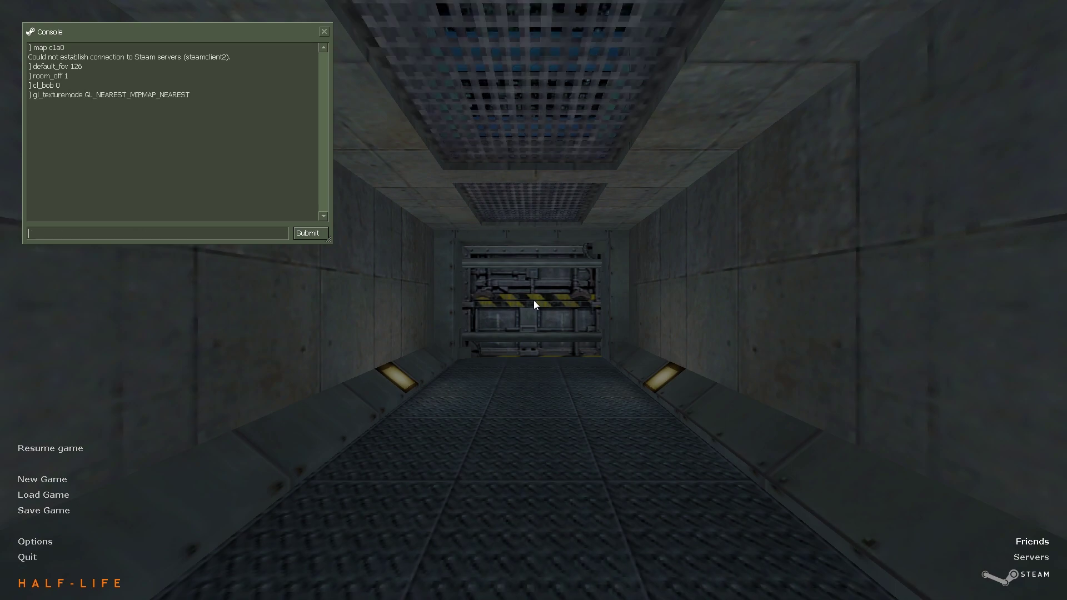
key(Escape)
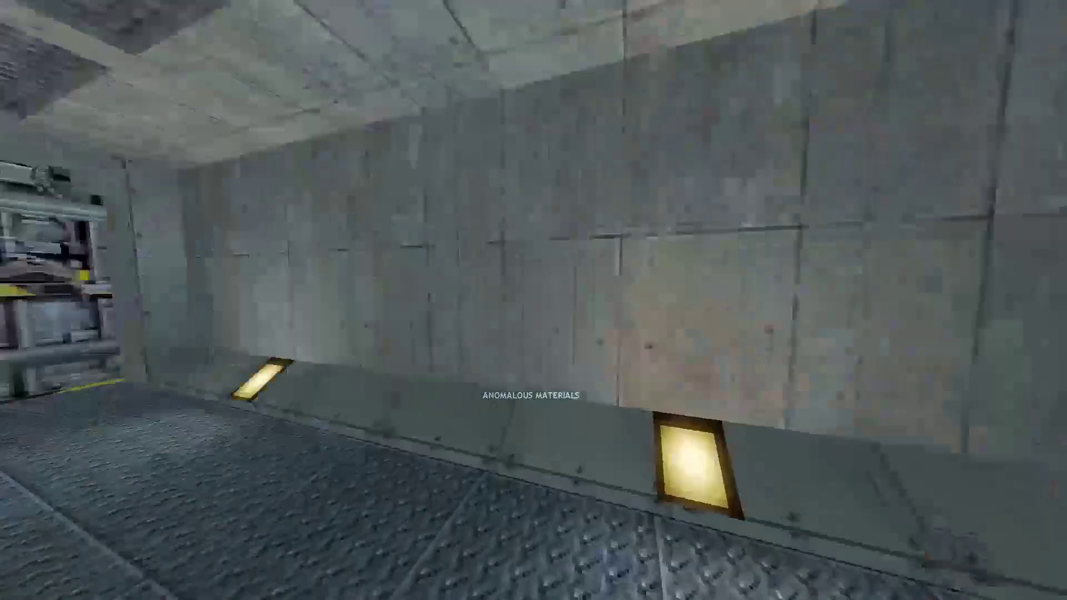
key(Escape)
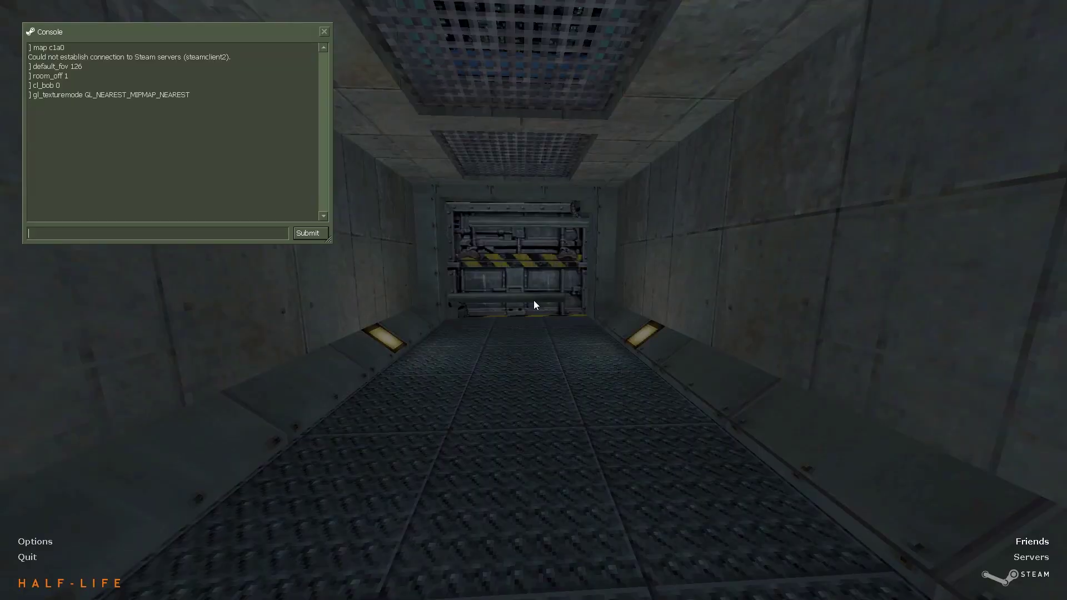
text(sen)
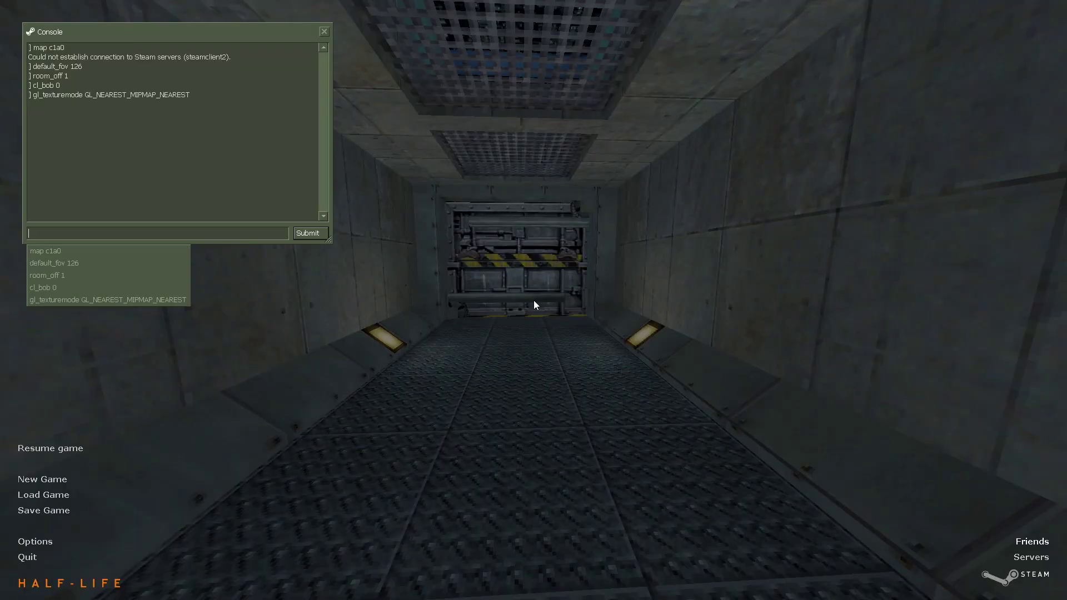
text(sitivity )
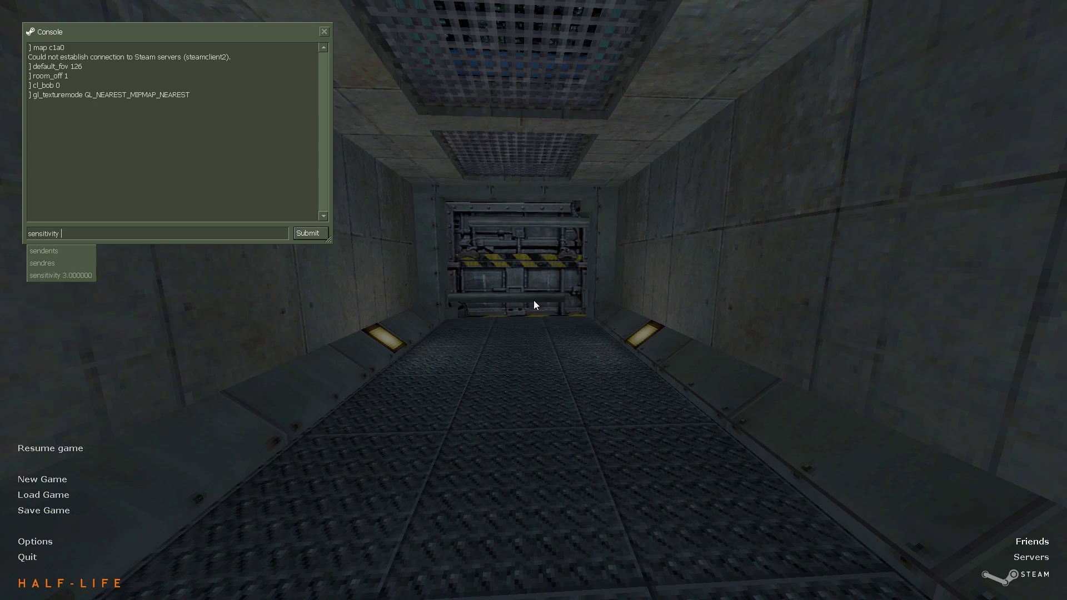
text(1)
key(Return)
Toggle between play and pause to test the pixelated look, then reopen the console.
key(Escape)
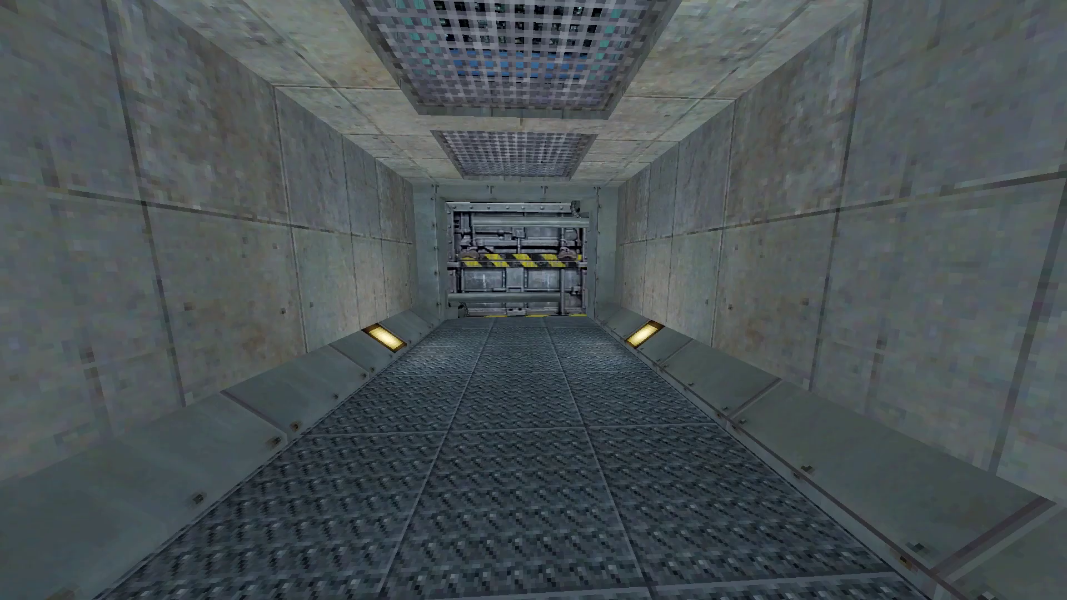
key(Escape)
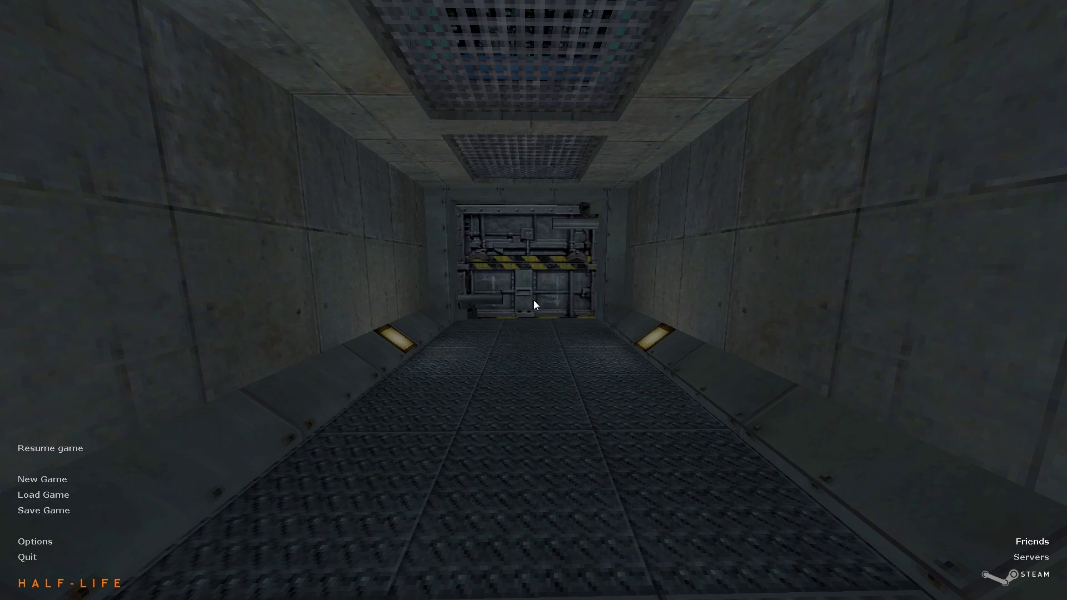
key(Escape)
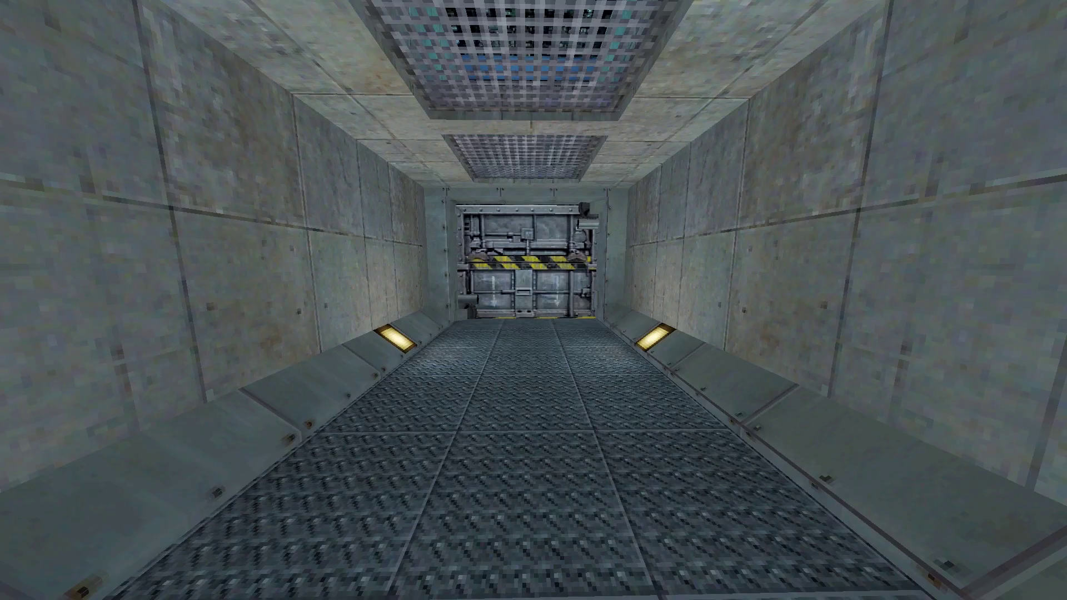
key(Escape)
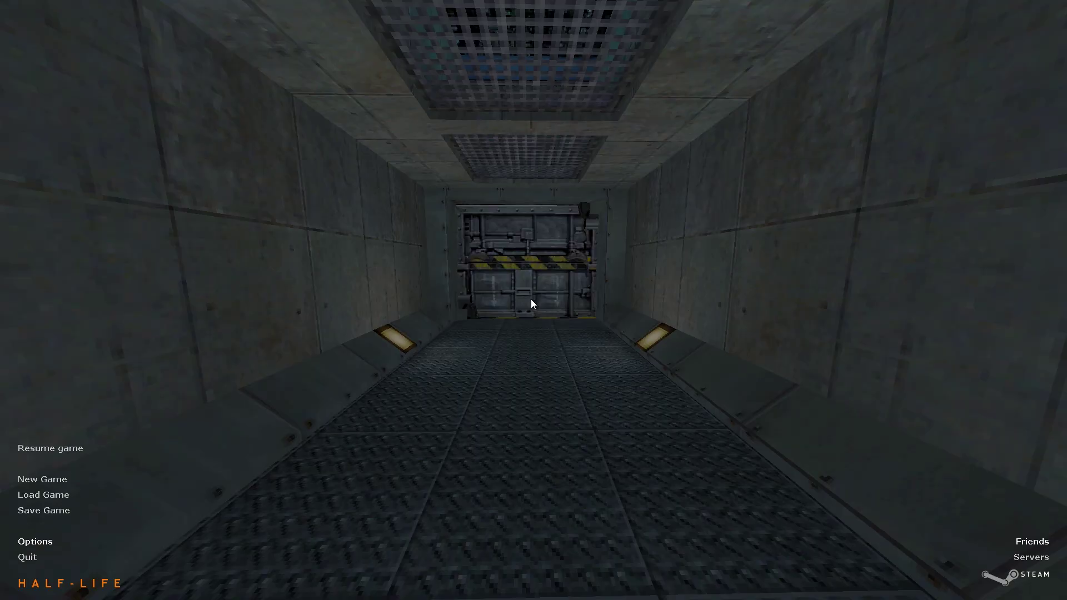
key(Escape)
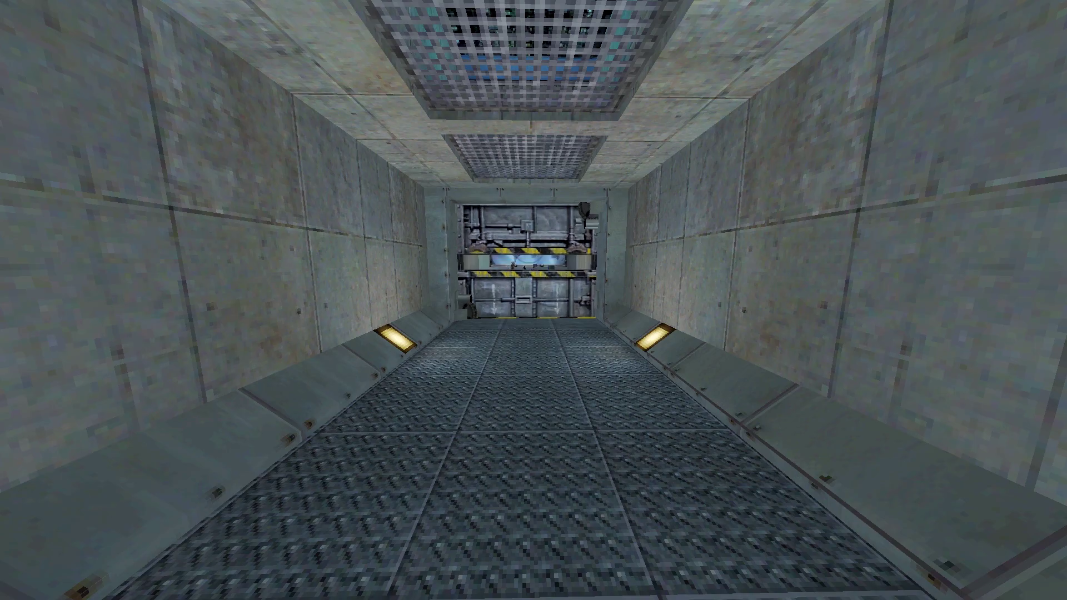
key(grave)
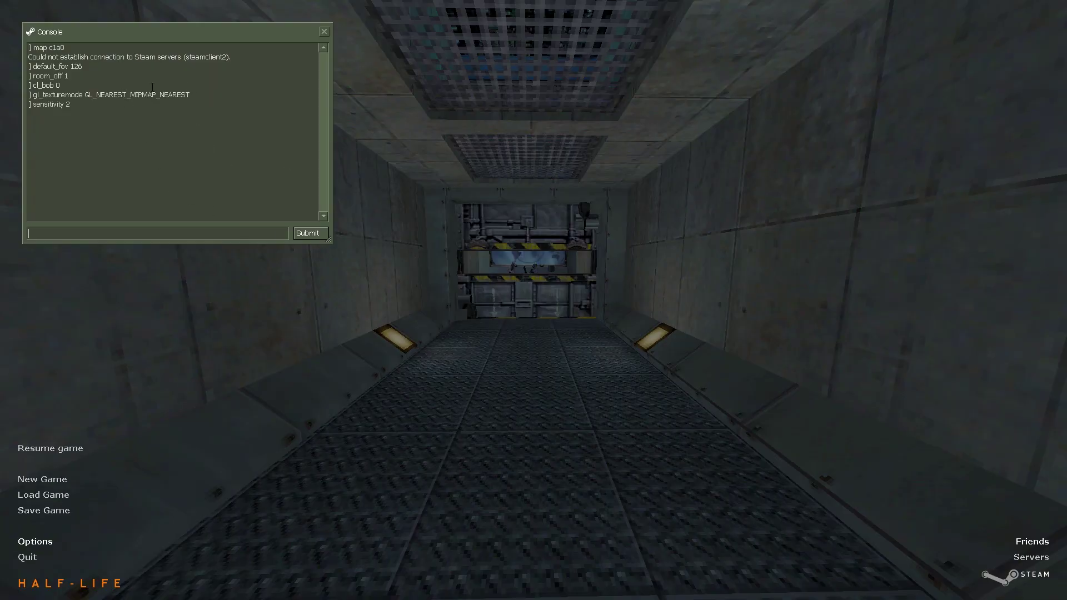
Close the console and walk down the corridor through the opened door.
drag(189, 92, 25, 66)
click(93, 86)
key(Escape)
key(w)
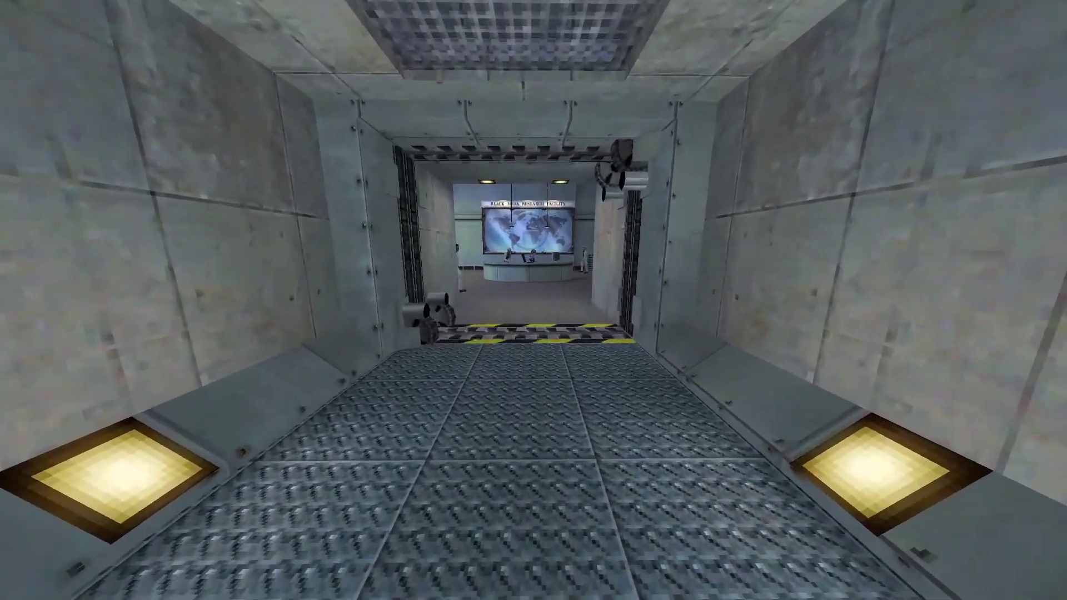
key(w)
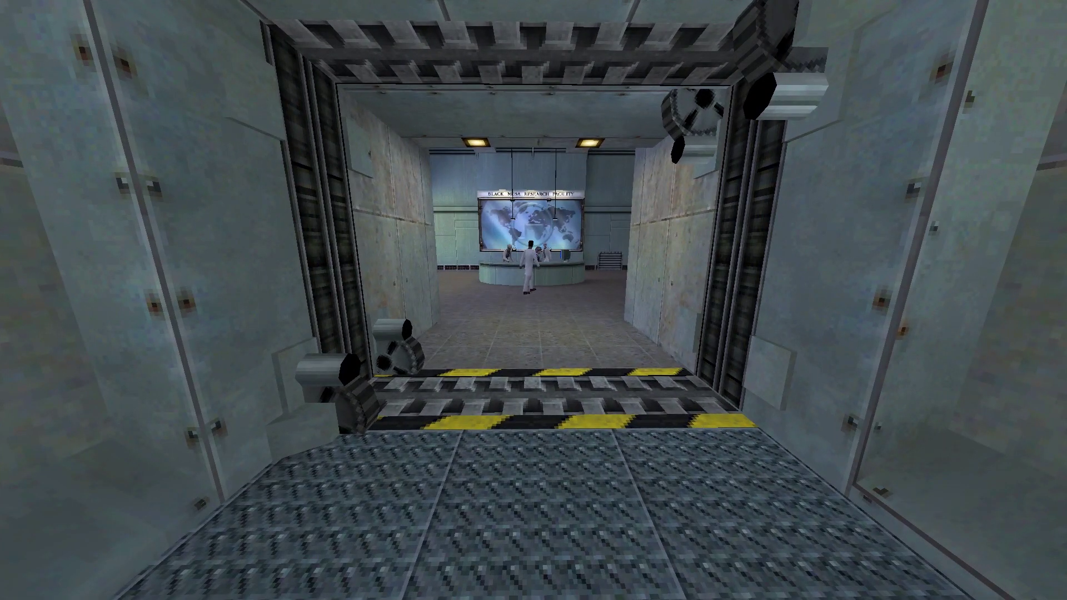